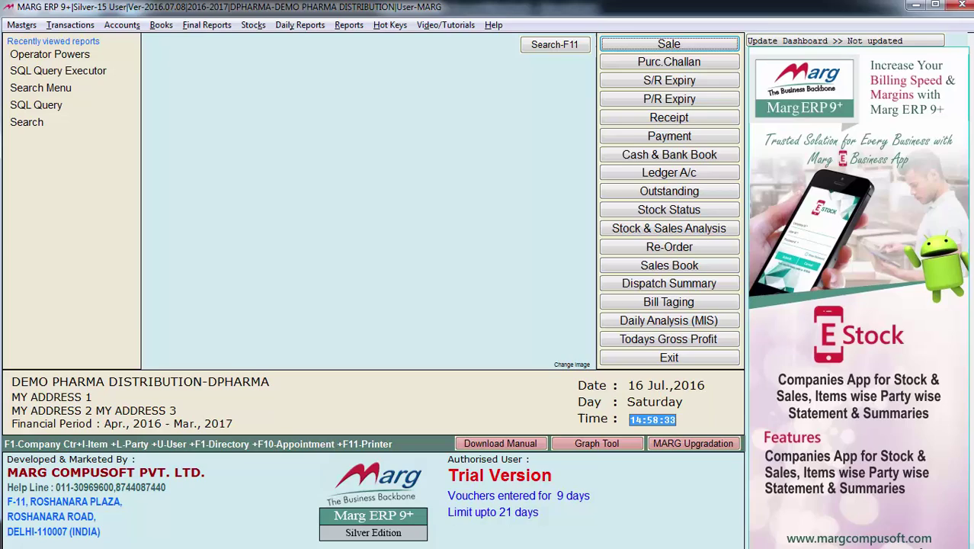
Step: Switch to the Excel price list and examine its item names, rates and total row as the target report layout
key("alt+Tab")
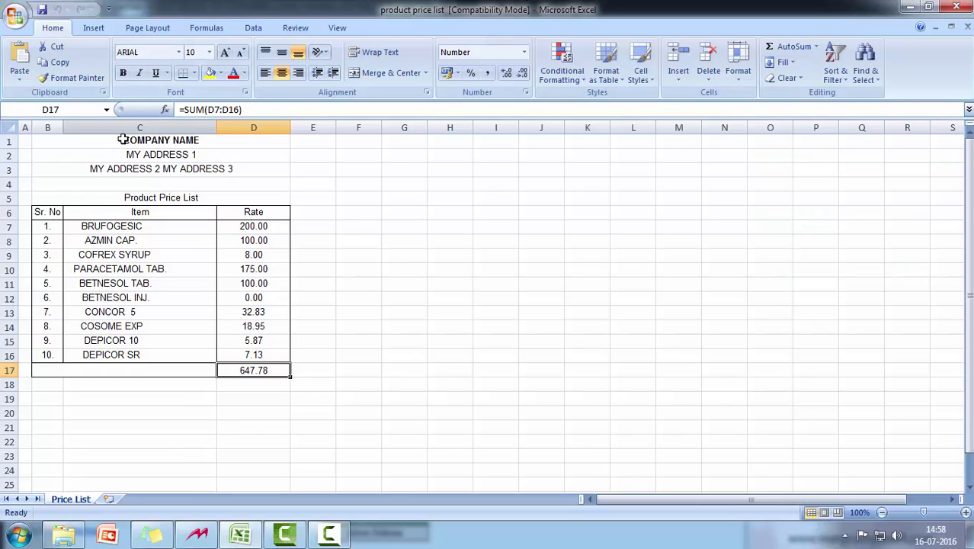
left_click_drag(150, 229, 163, 353)
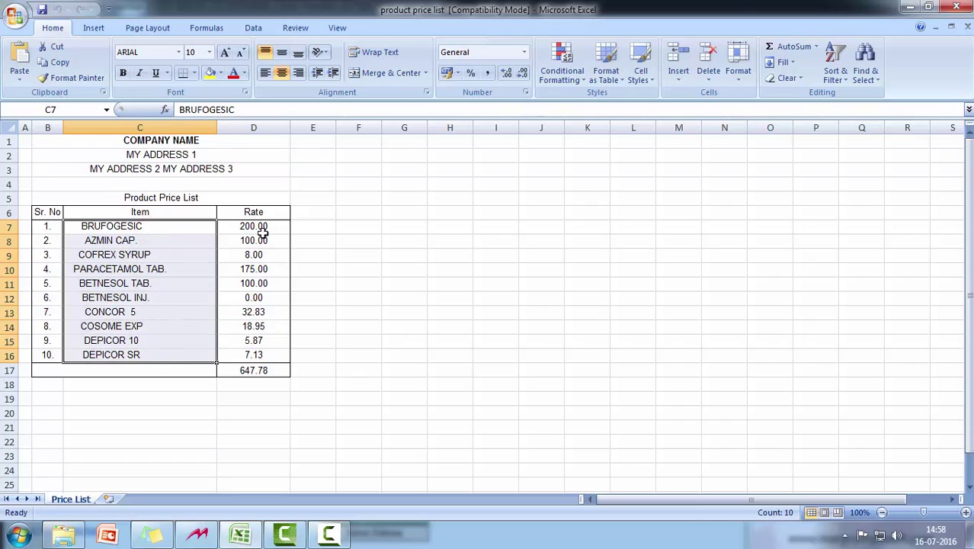
left_click_drag(259, 227, 256, 353)
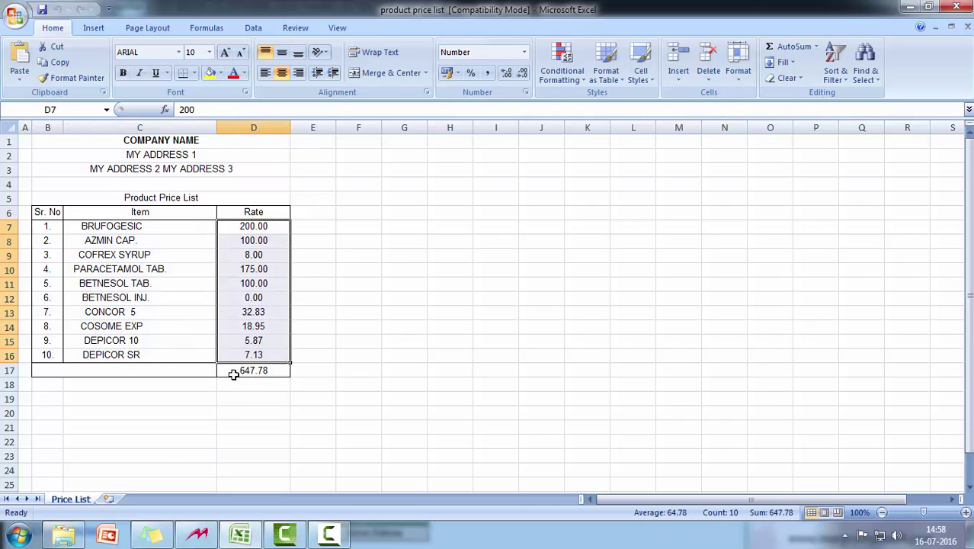
left_click(231, 371)
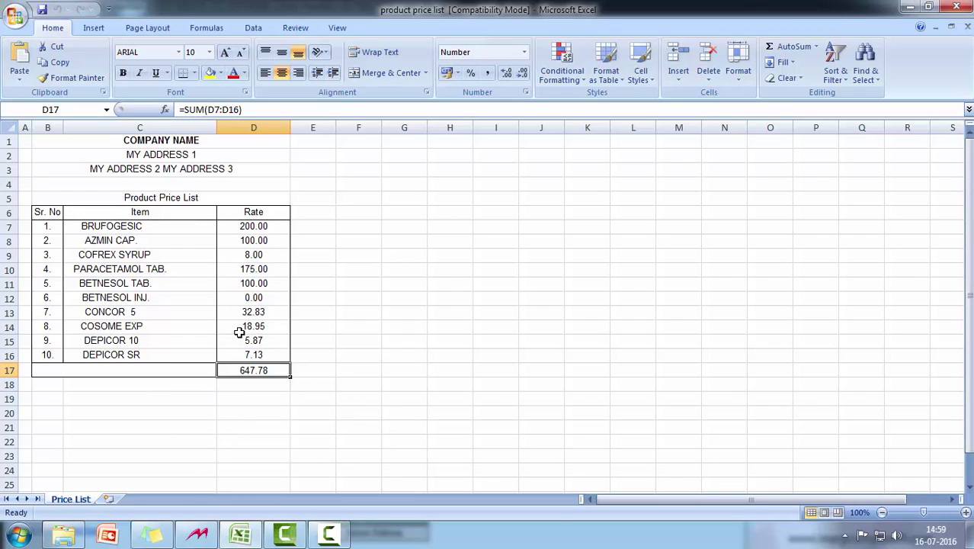
Step: Switch back to Marg ERP, go through Operator Powers and open the SQL Query Executor
left_click(199, 533)
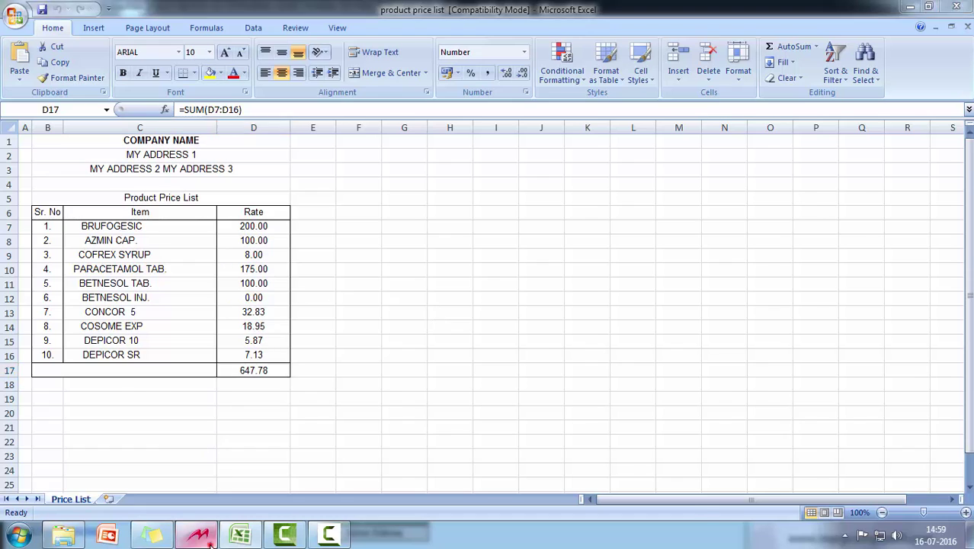
key("Down")
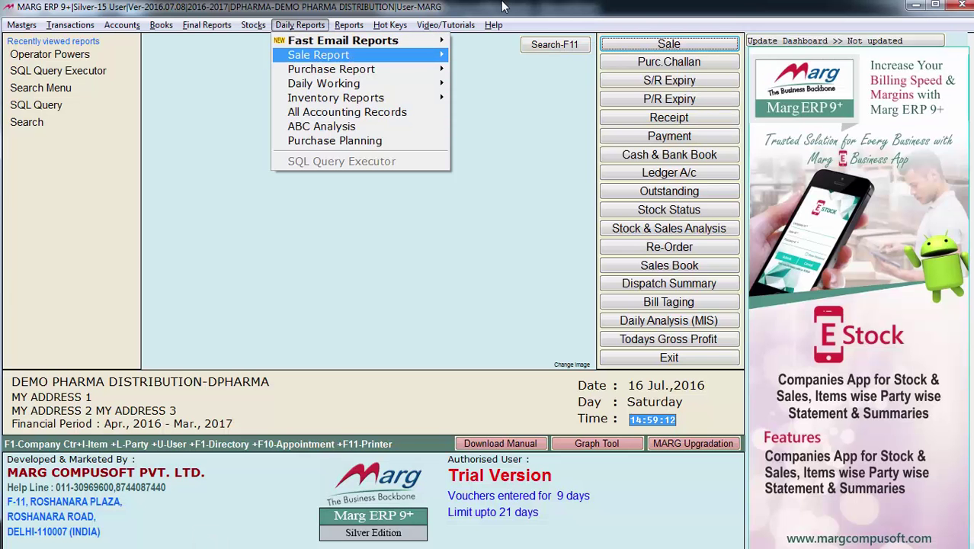
key("Down")
key("Down")
key("Down")
key("Down")
key("Down")
key("Down")
key("Down")
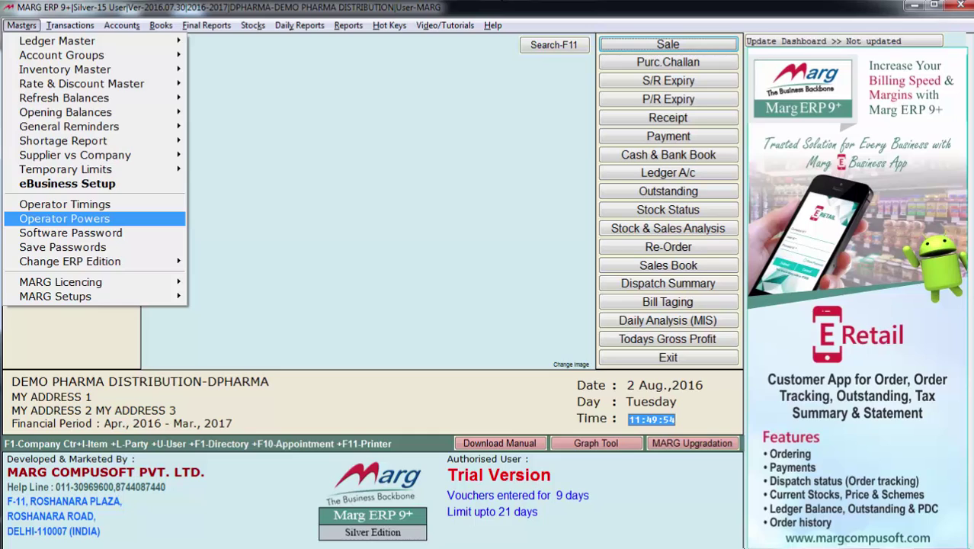
key("Return")
key("Return")
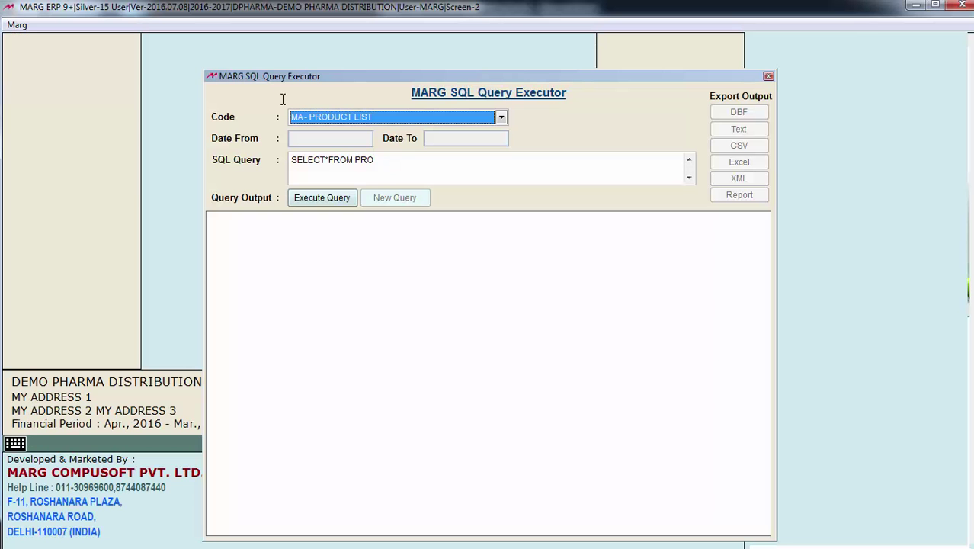
Step: Execute the MA - PRODUCT LIST query and send its output to the report designer
key("space")
left_click(351, 133)
left_click(419, 167)
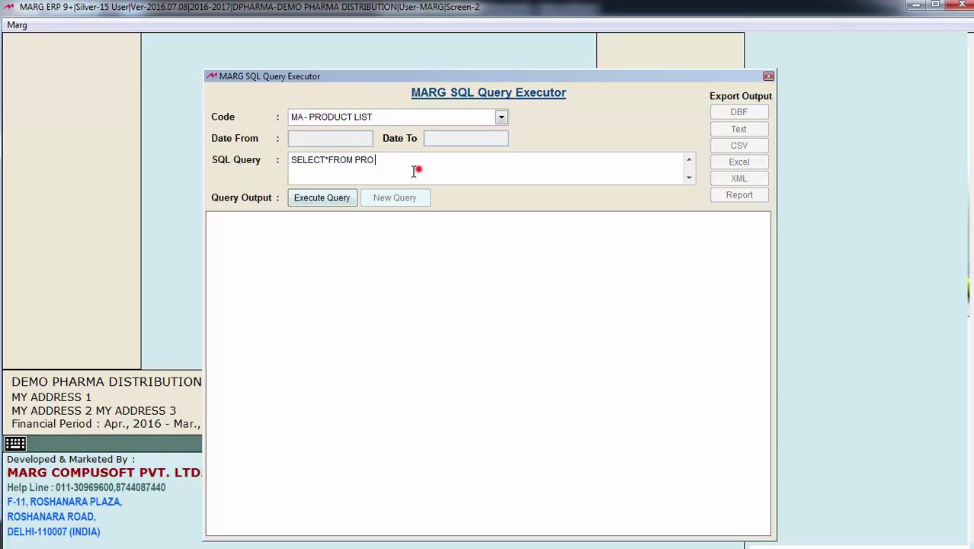
left_click(342, 201)
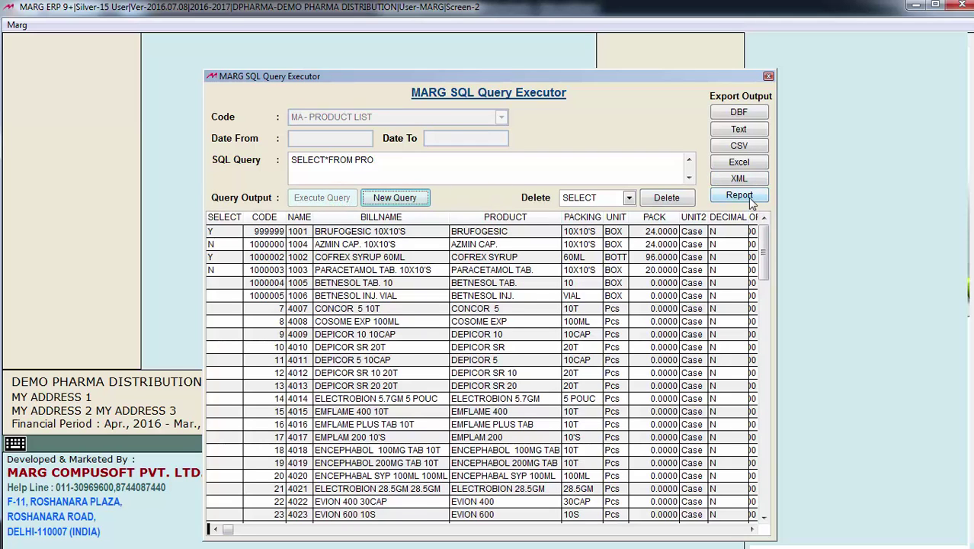
left_click(738, 196)
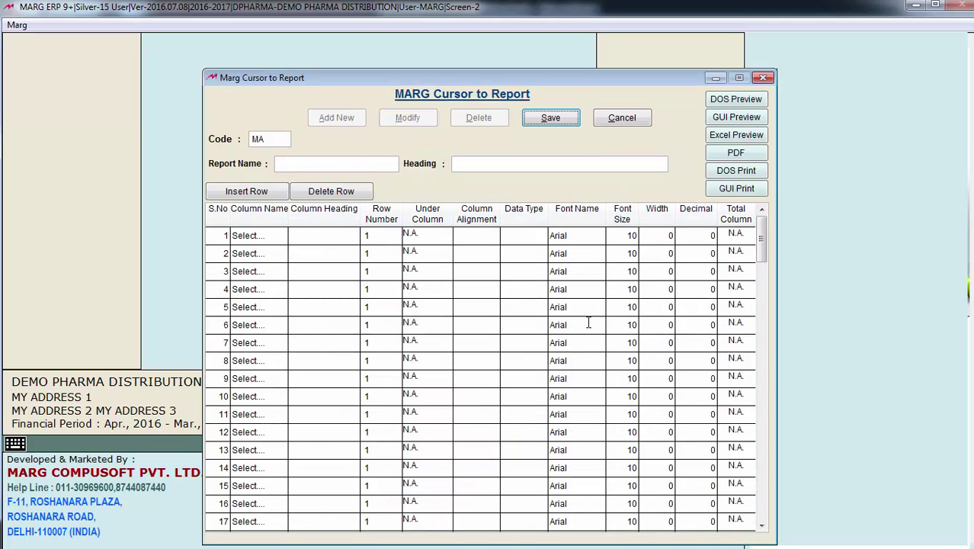
Step: Name the report "Product Price List"
left_click(279, 164)
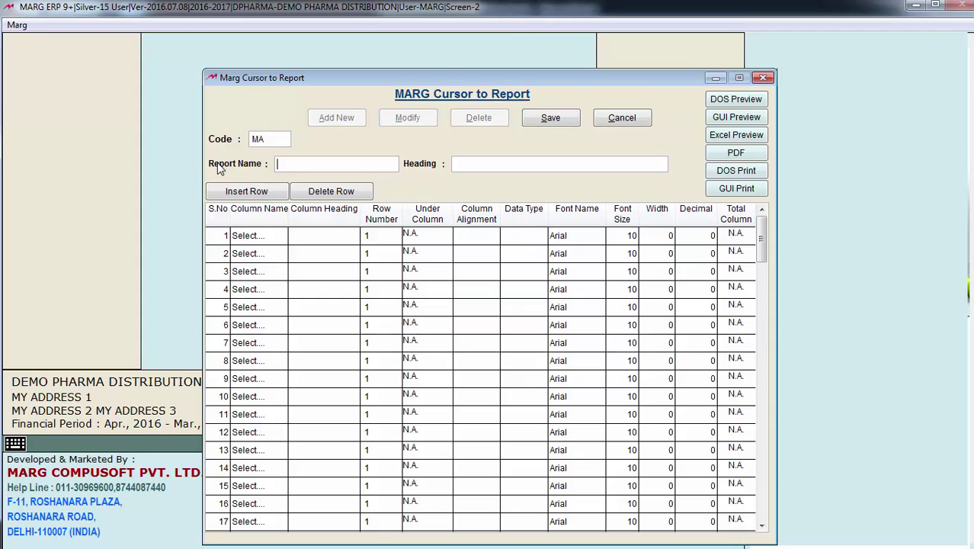
left_click(322, 162)
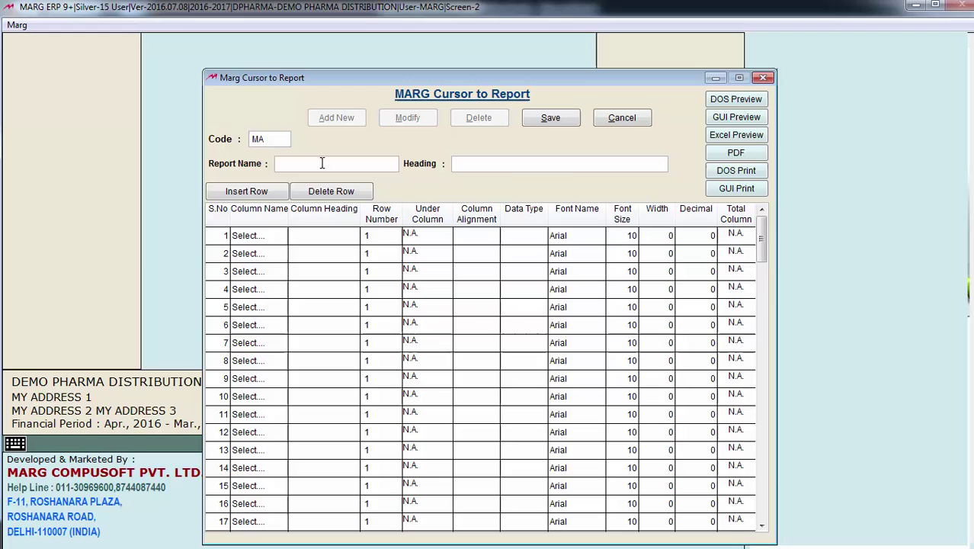
type("Product Price List")
key("Return")
Step: Check the title in the Excel price list, then set the report heading to "Price List"
left_click_drag(468, 164, 698, 177)
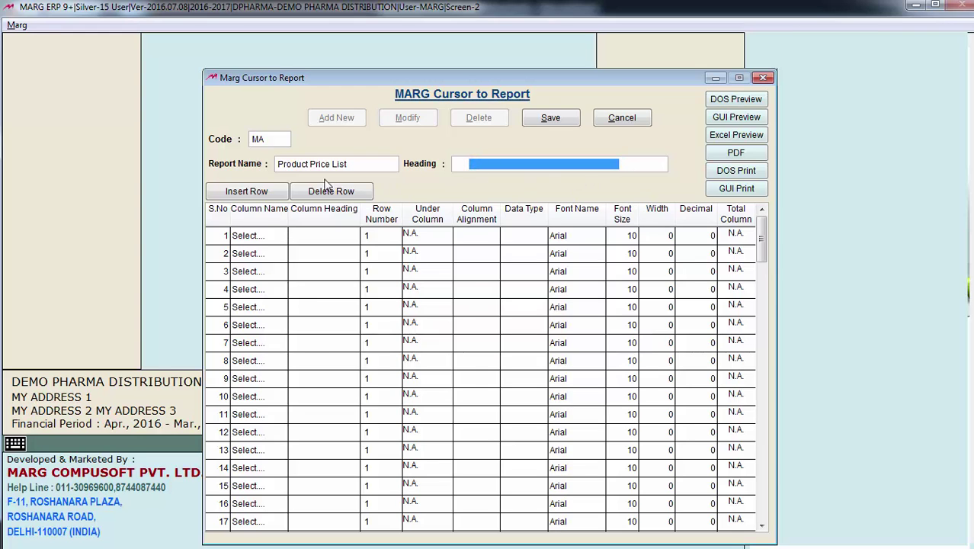
key("alt+Tab")
left_click(413, 238)
left_click(219, 195)
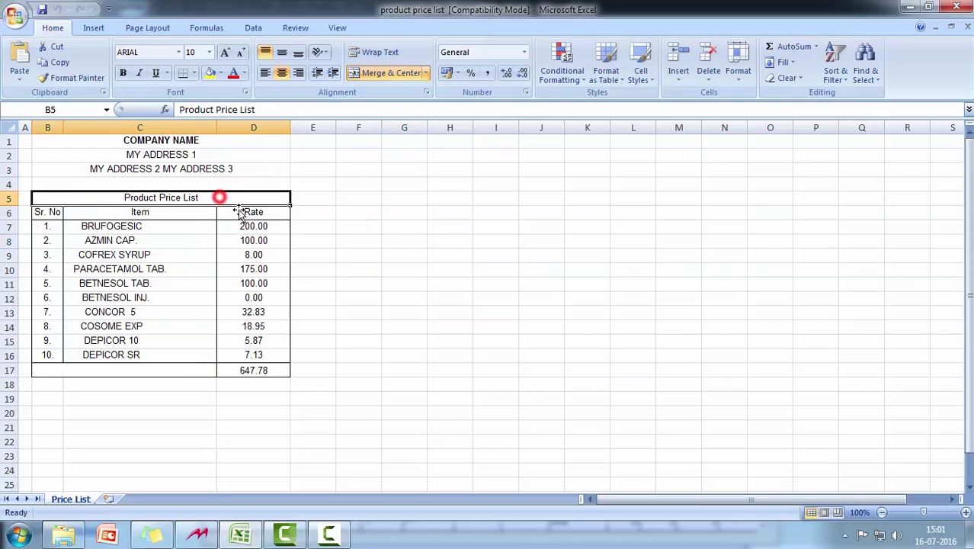
key("alt+Tab")
left_click(545, 217)
left_click(506, 165)
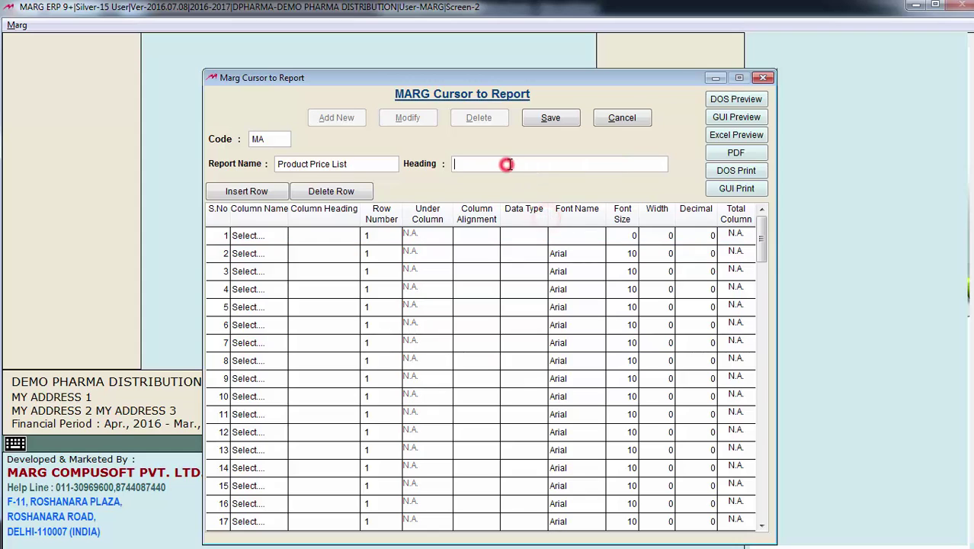
type("Price List")
Step: Compare the column headings in the Excel price list and set the first report column to SlNo
left_click(255, 237)
left_click(254, 237)
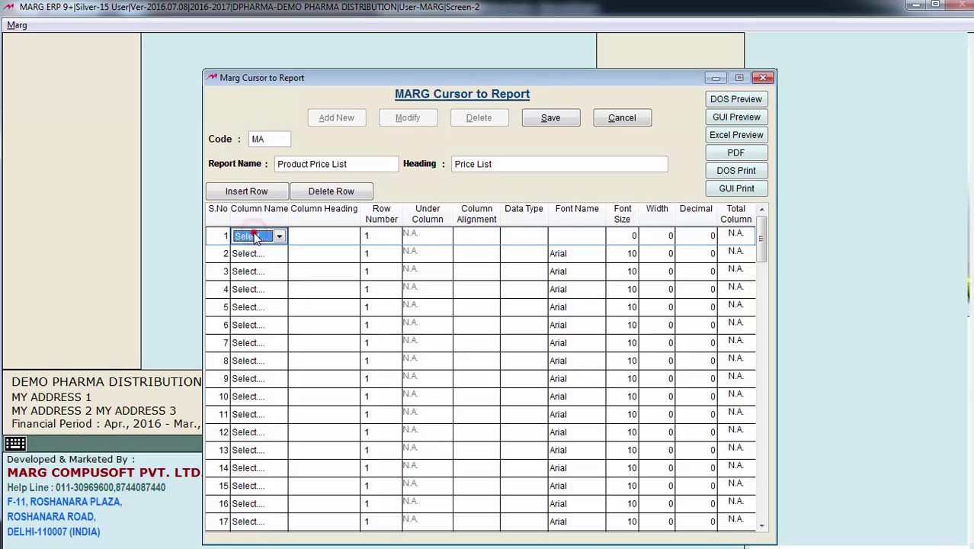
left_click(255, 236)
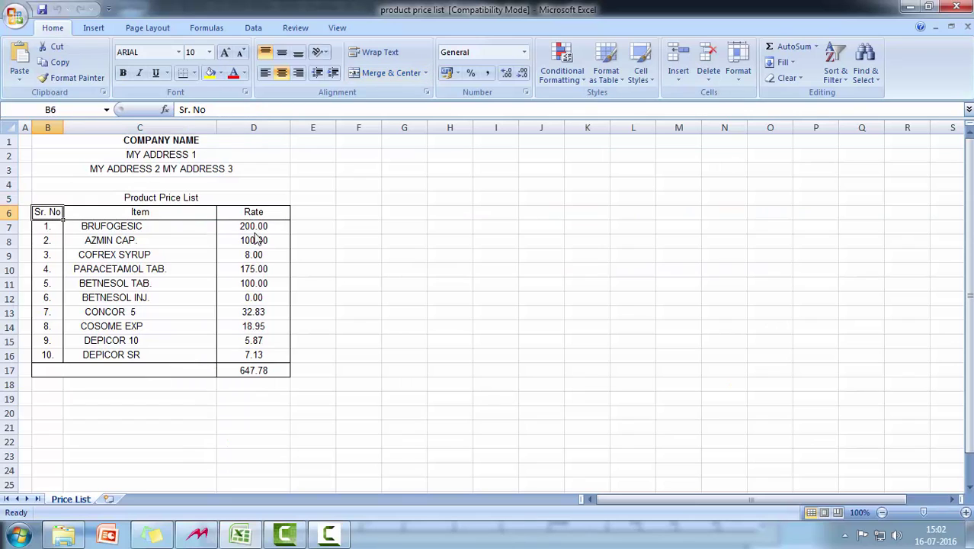
key("Left")
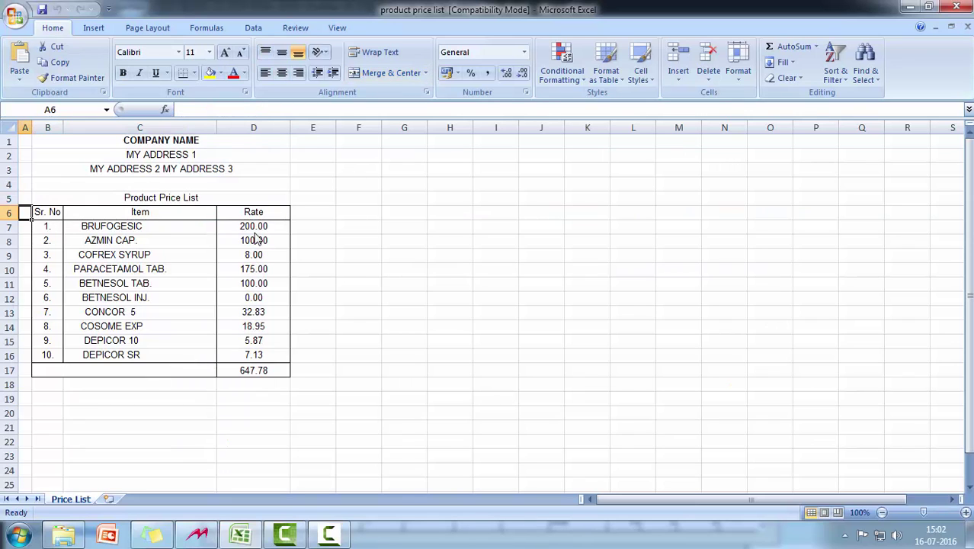
key("Right")
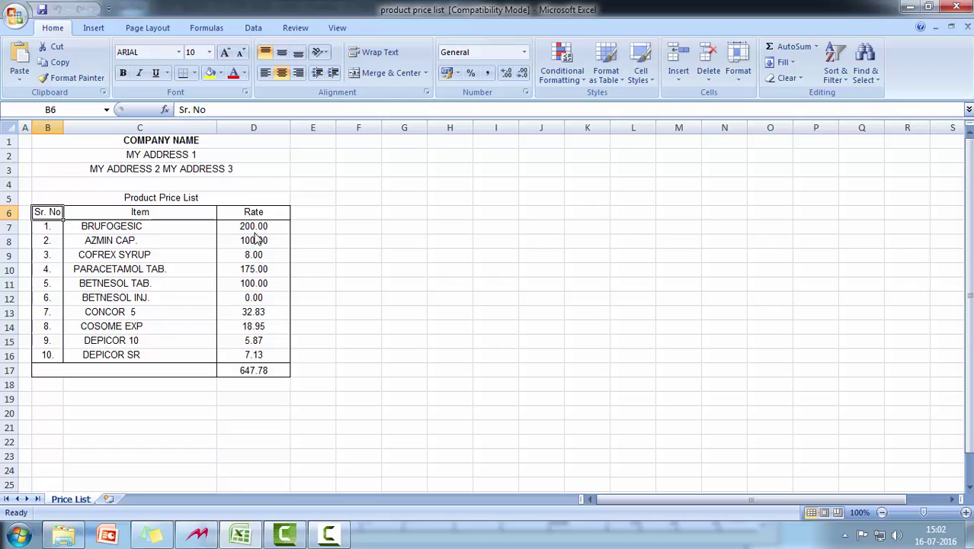
key("Right")
key("Right")
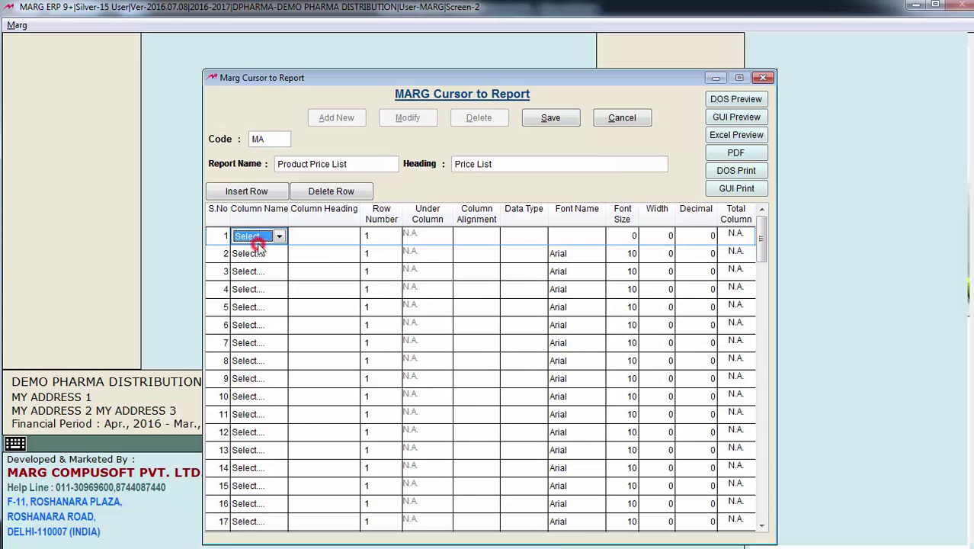
left_click(258, 235)
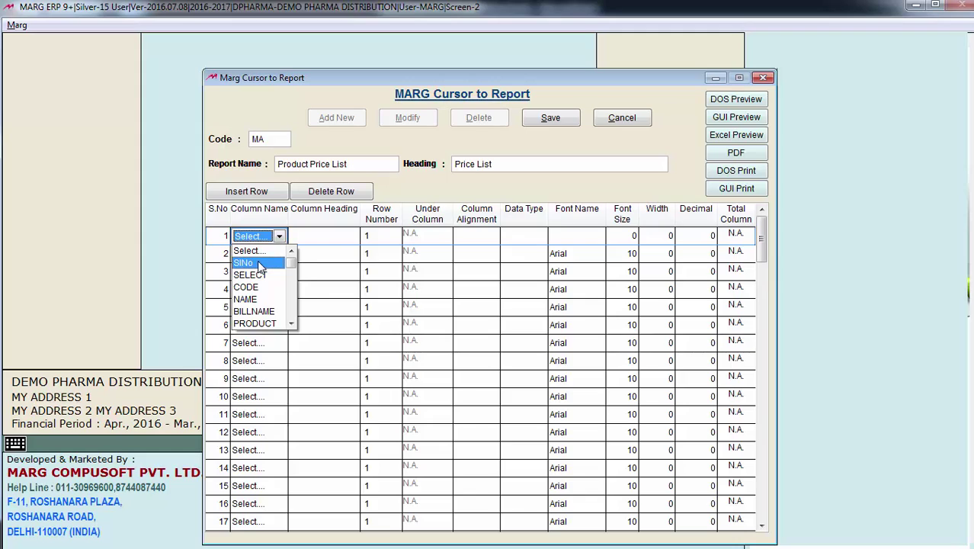
left_click(259, 262)
key("Return")
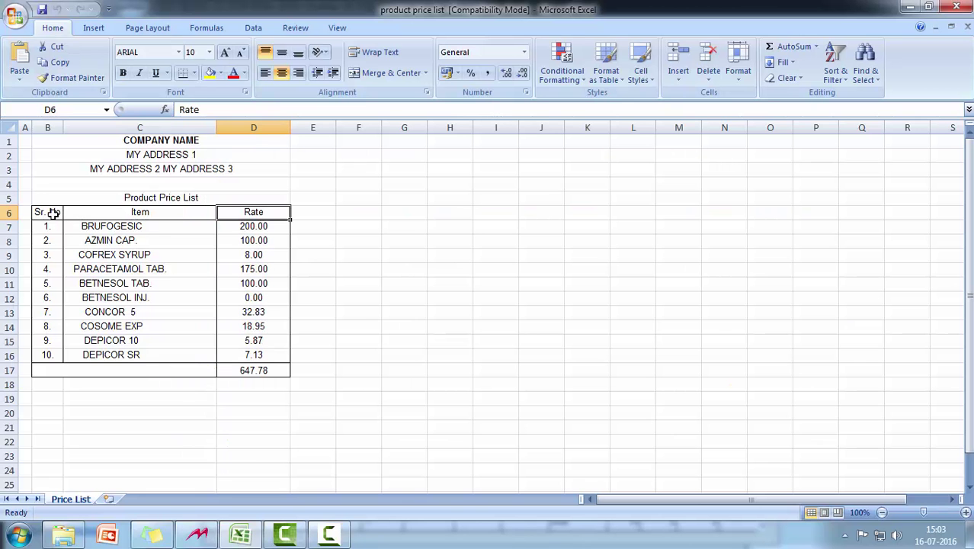
left_click(47, 214)
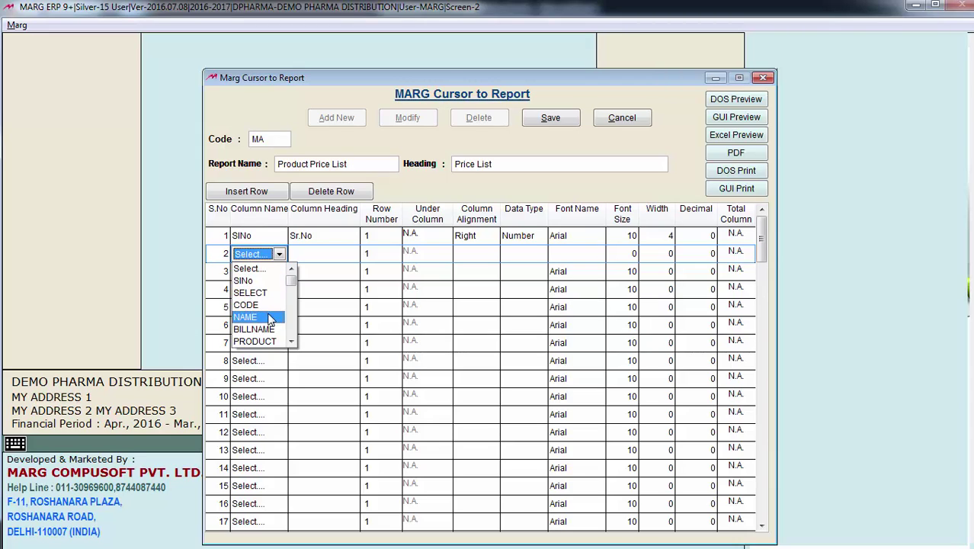
Step: Set the second report column to PRODUCT with Centre alignment, checking the Item column in the Excel price list
left_click(260, 342)
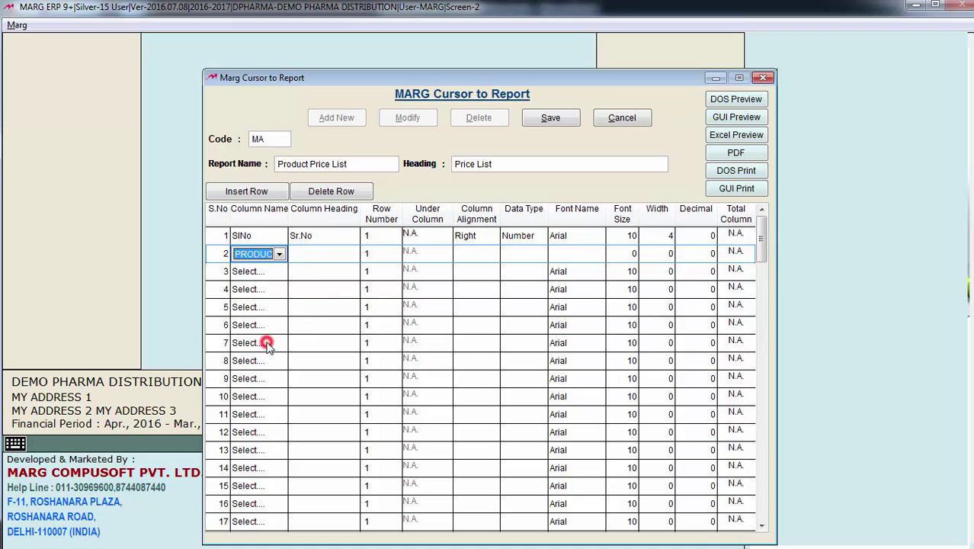
left_click(322, 253)
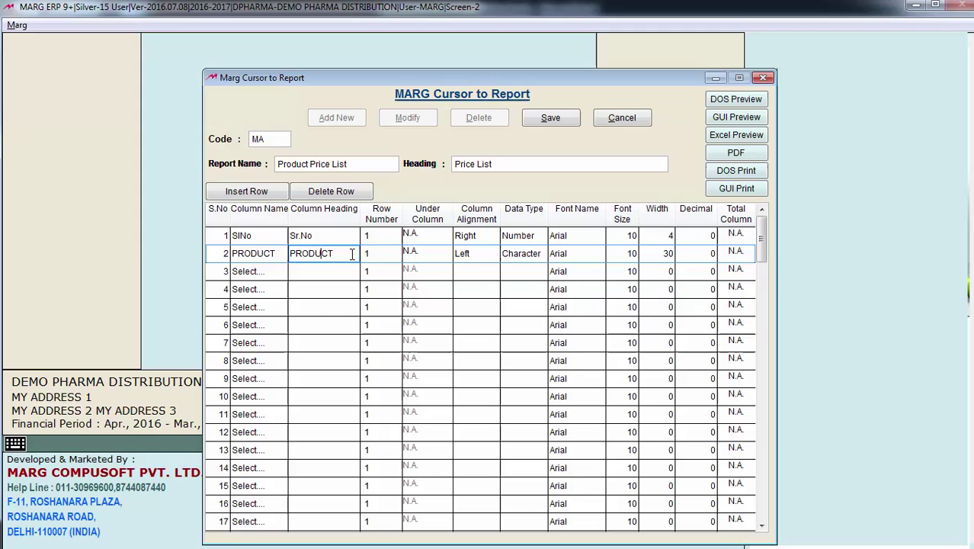
left_click(389, 254)
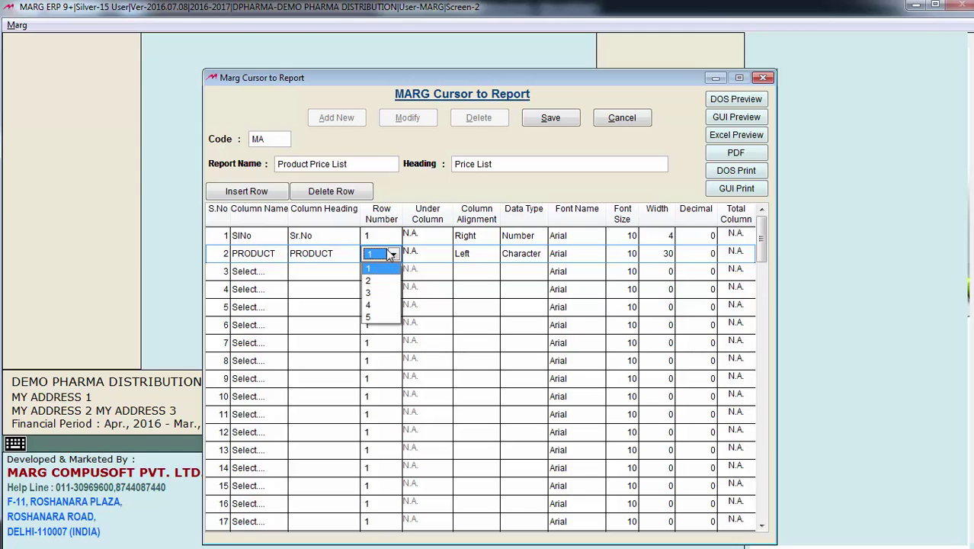
left_click(475, 253)
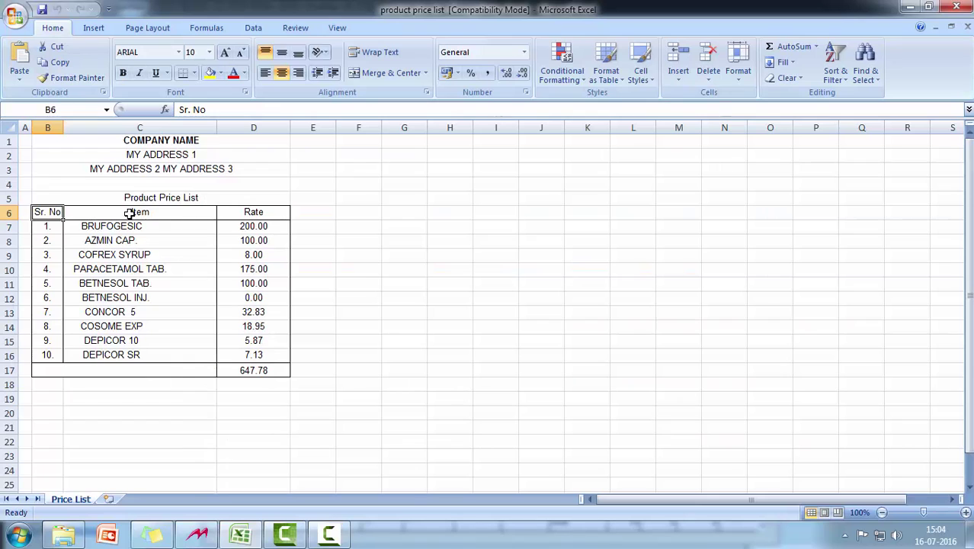
left_click(145, 212)
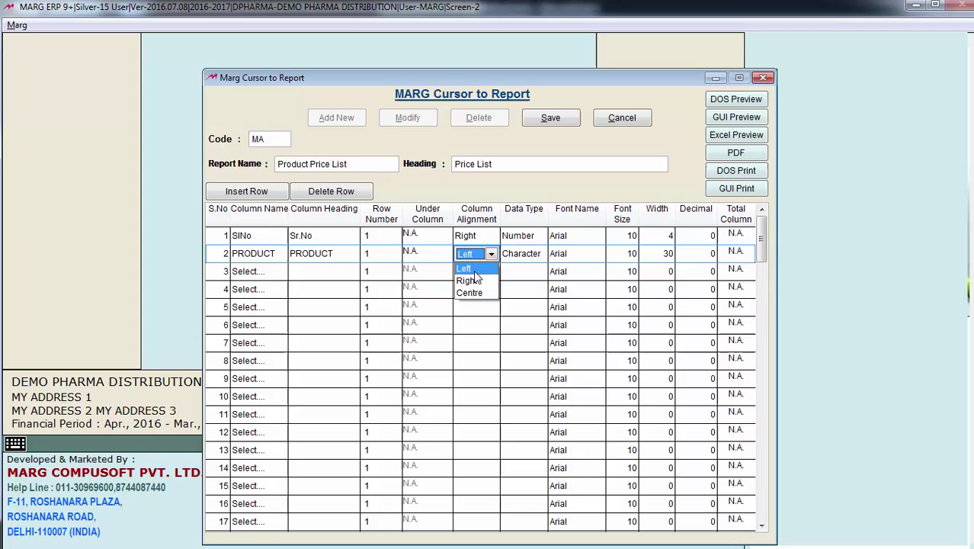
left_click(481, 294)
key("Return")
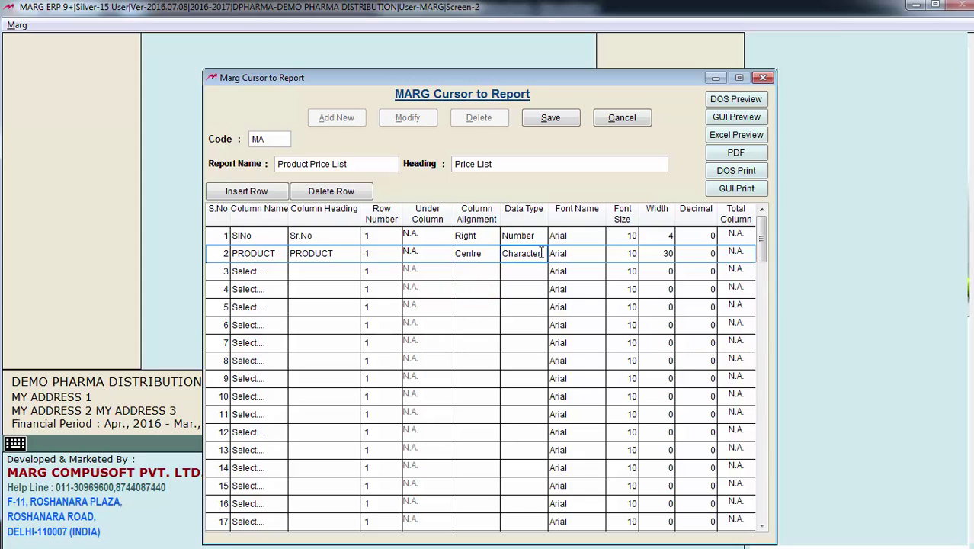
Step: Change the PRODUCT column's font to Batang and check the report in a graphical preview
left_click(540, 253)
left_click(581, 257)
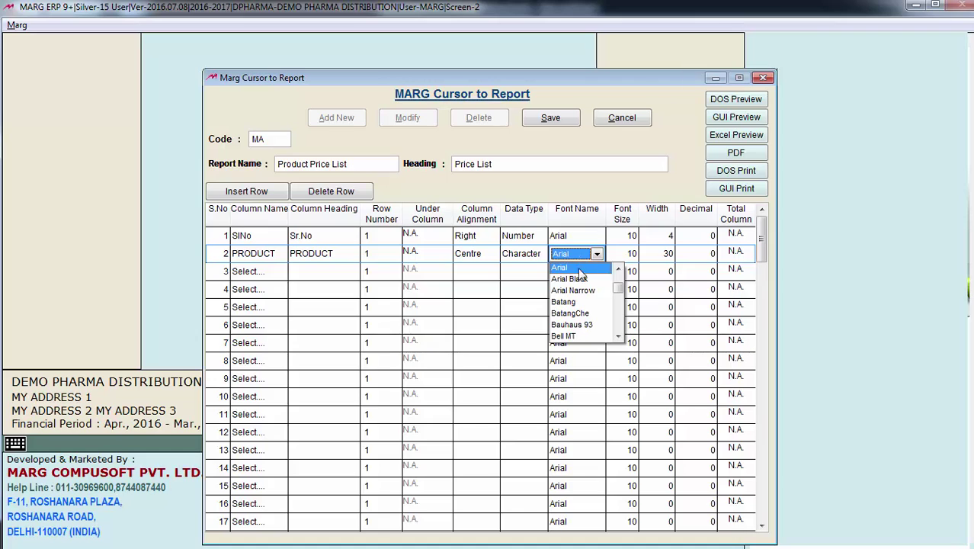
left_click(577, 303)
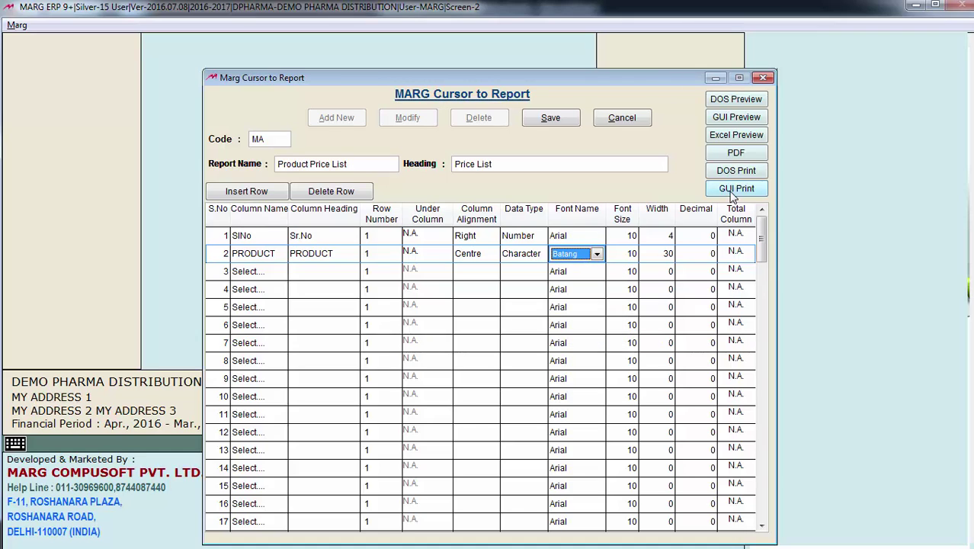
left_click(736, 117)
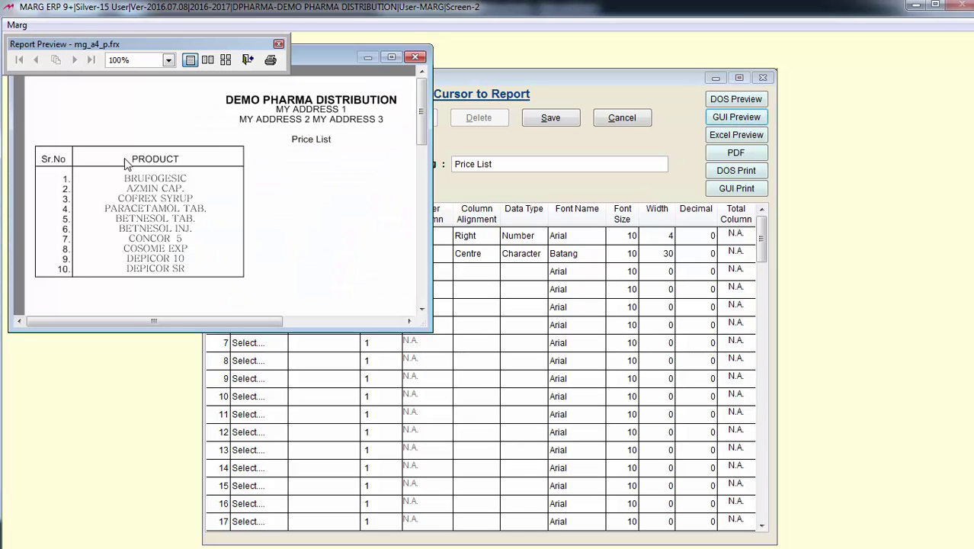
key("Escape")
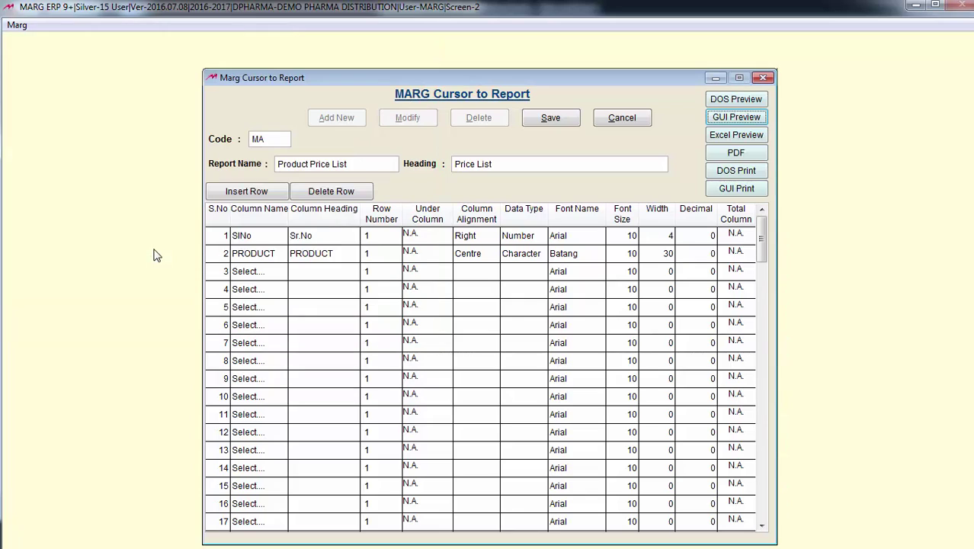
left_click(257, 272)
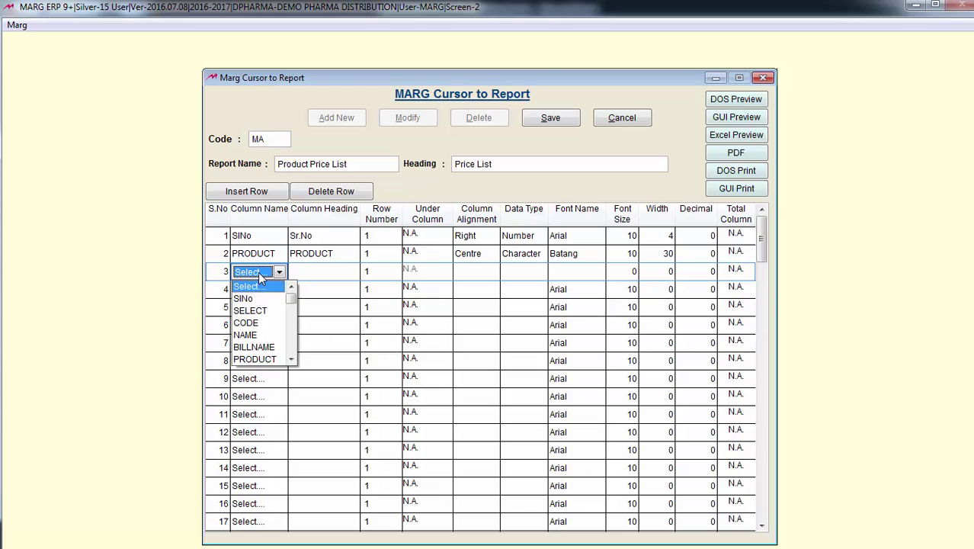
key("m")
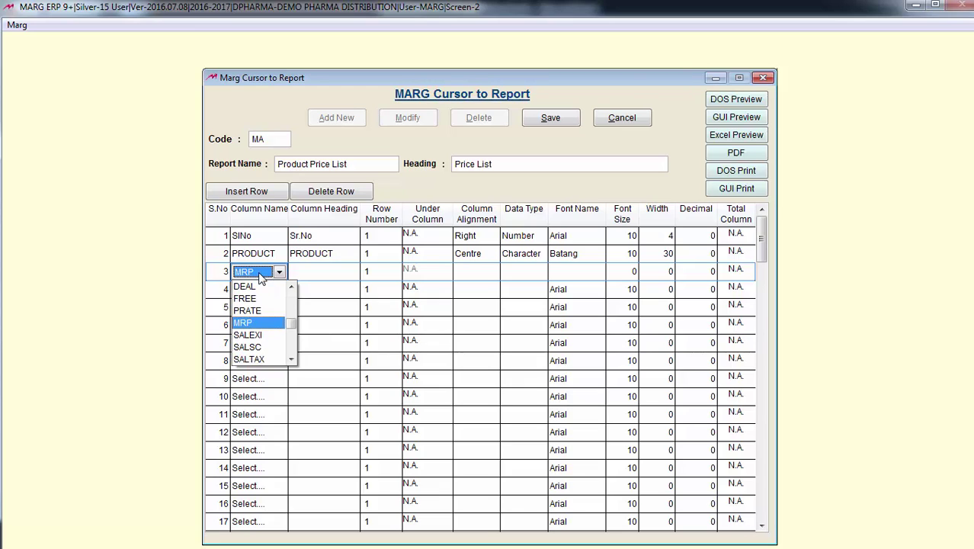
key("Up")
key("Up")
key("Up")
key("Up")
key("Up")
key("Up")
key("Up")
key("Up")
key("Up")
key("Up")
key("Up")
key("Up")
key("Up")
key("Up")
key("Up")
key("Up")
key("Up")
key("Up")
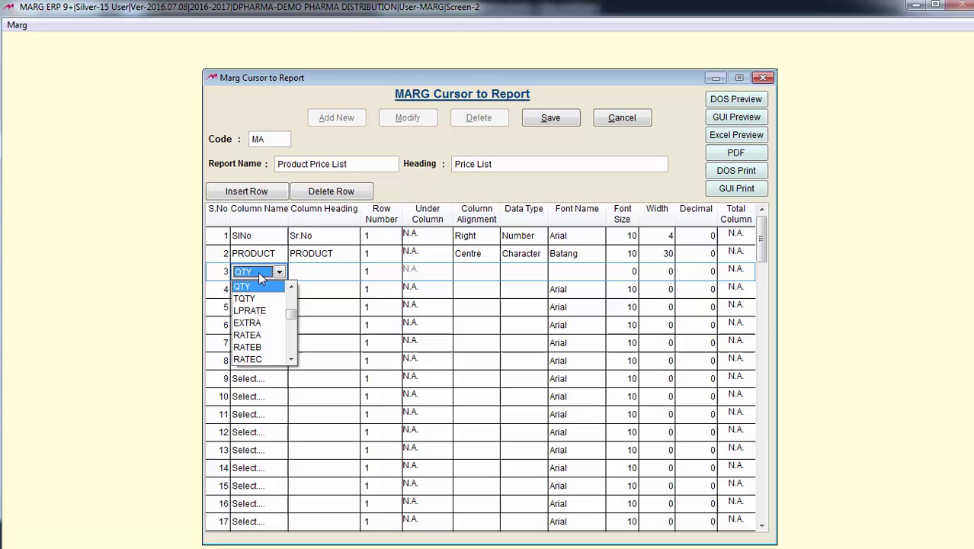
key("Up")
key("Up")
key("Up")
key("Up")
key("Up")
key("Up")
key("Up")
key("Up")
key("Escape")
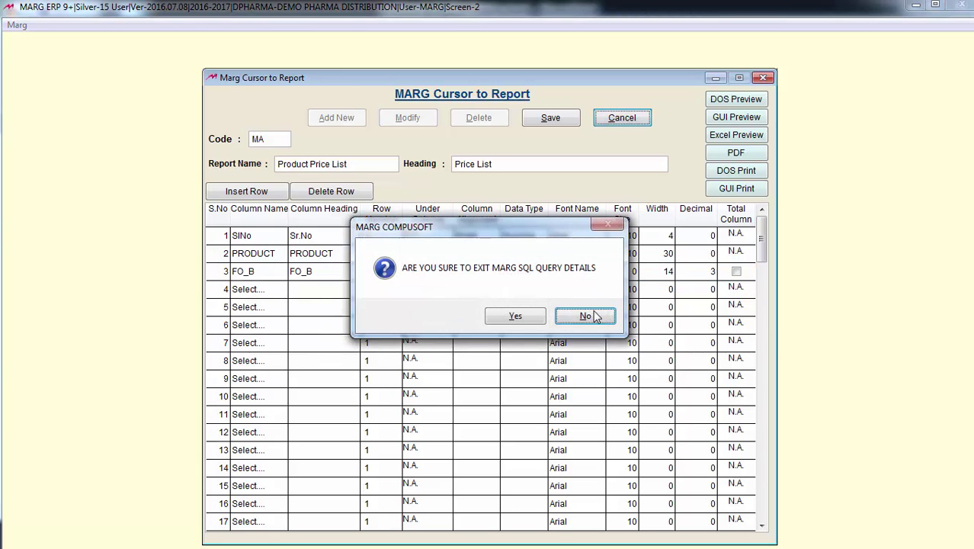
left_click(585, 315)
left_click(257, 271)
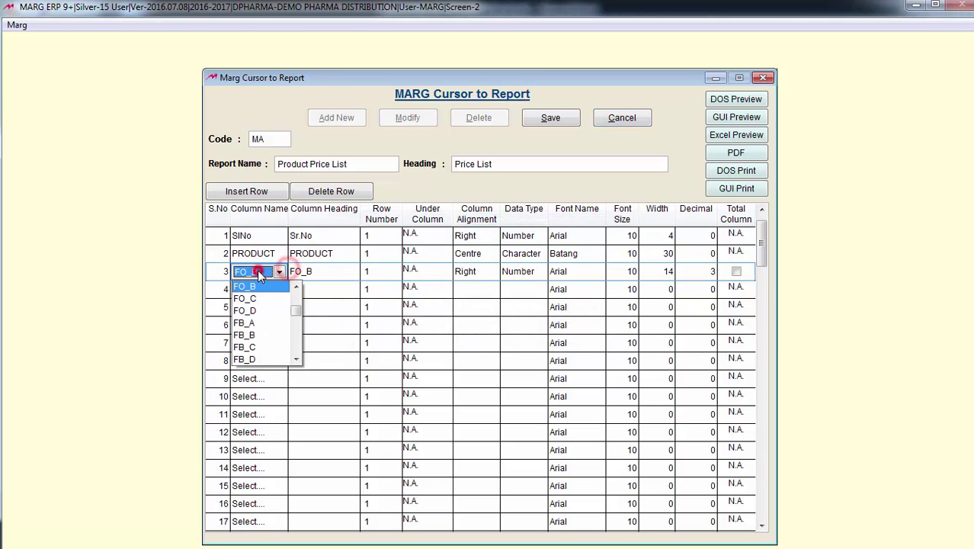
mouse_move(297, 308)
left_mouse_down()
mouse_move(297, 285)
mouse_move(297, 299)
left_mouse_up()
left_click(278, 291)
left_click(279, 272)
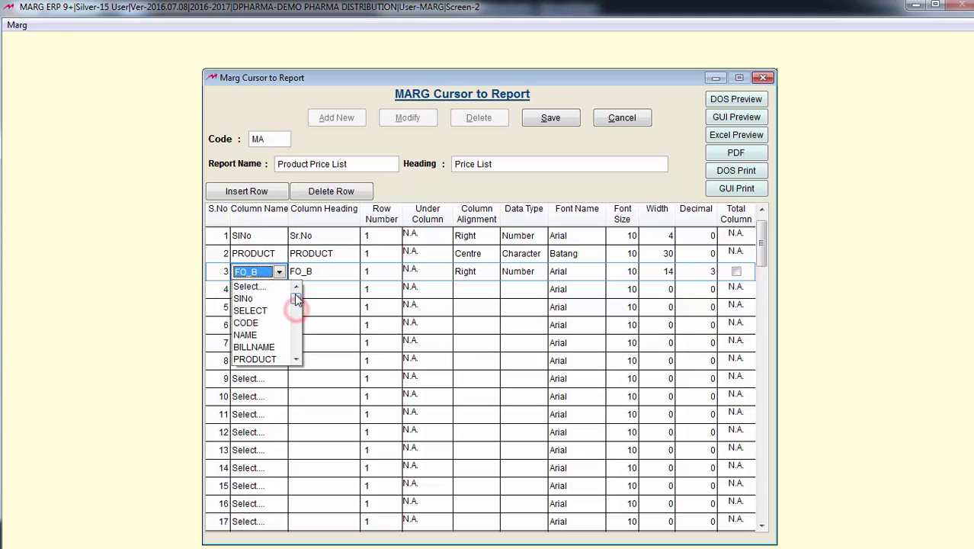
left_click(264, 286)
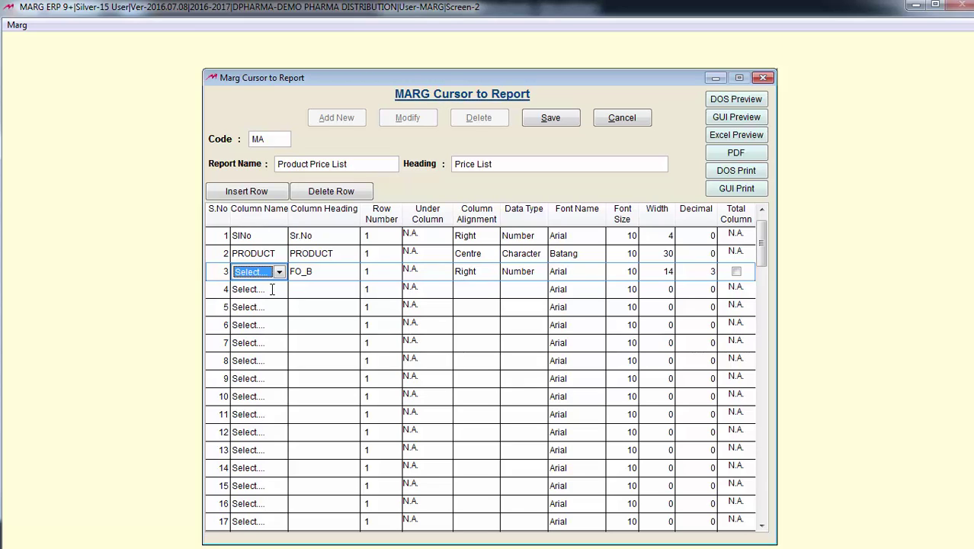
Step: Set the third report column to MRP with the heading "Price" and check the report in a graphical preview
key("alt+Down")
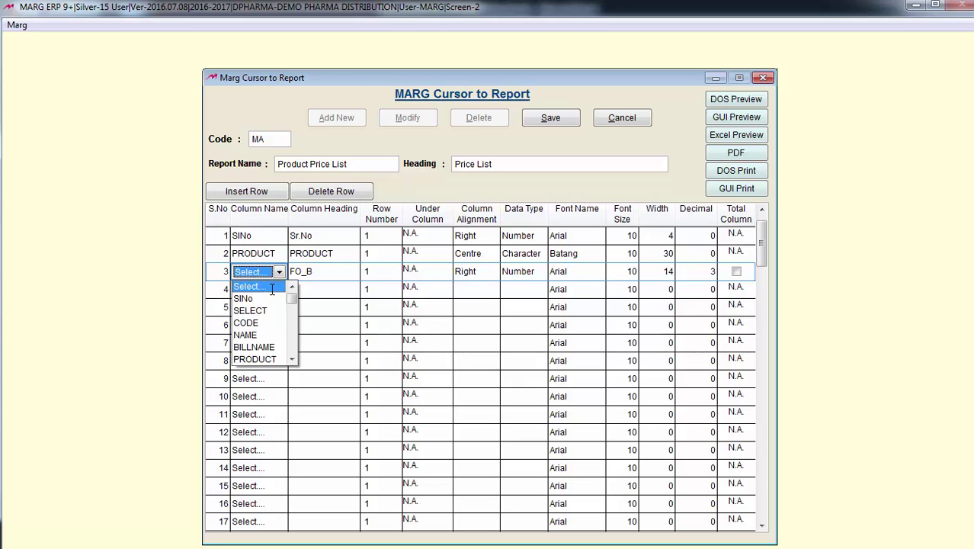
key("Down")
key("Down")
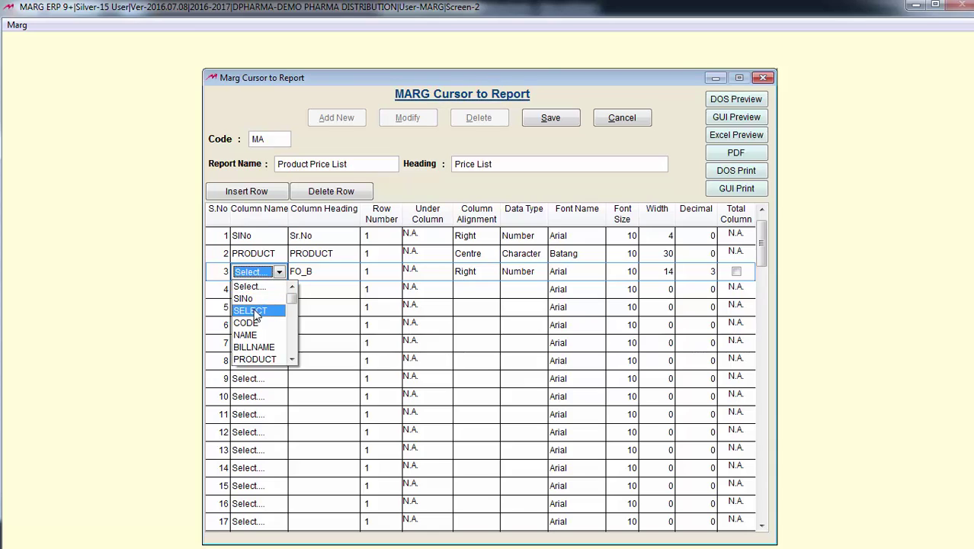
key("m")
key("Return")
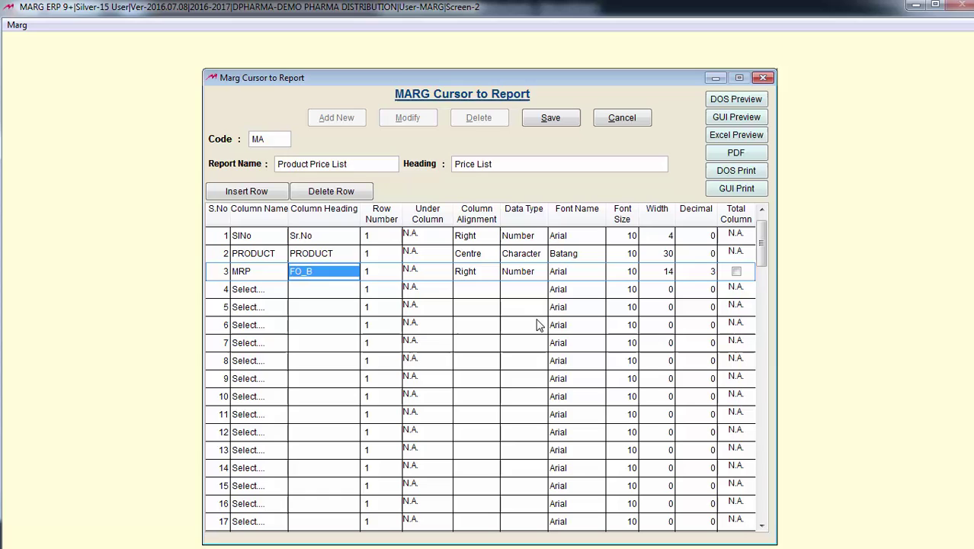
type("Price")
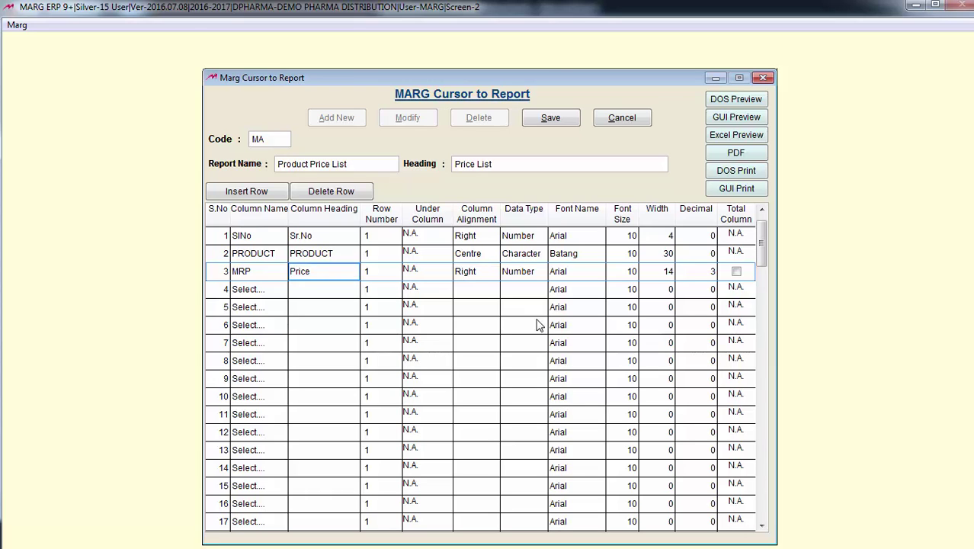
left_click(734, 118)
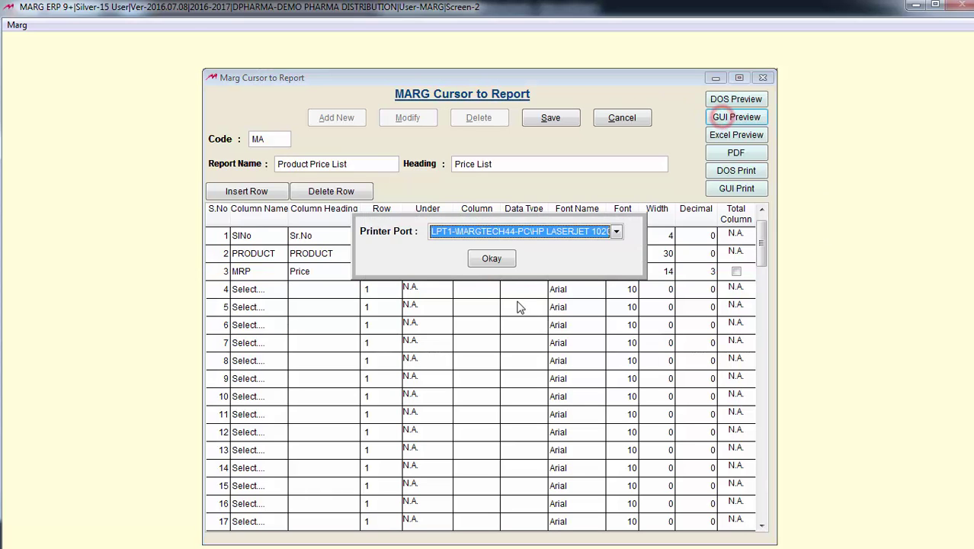
left_click(491, 259)
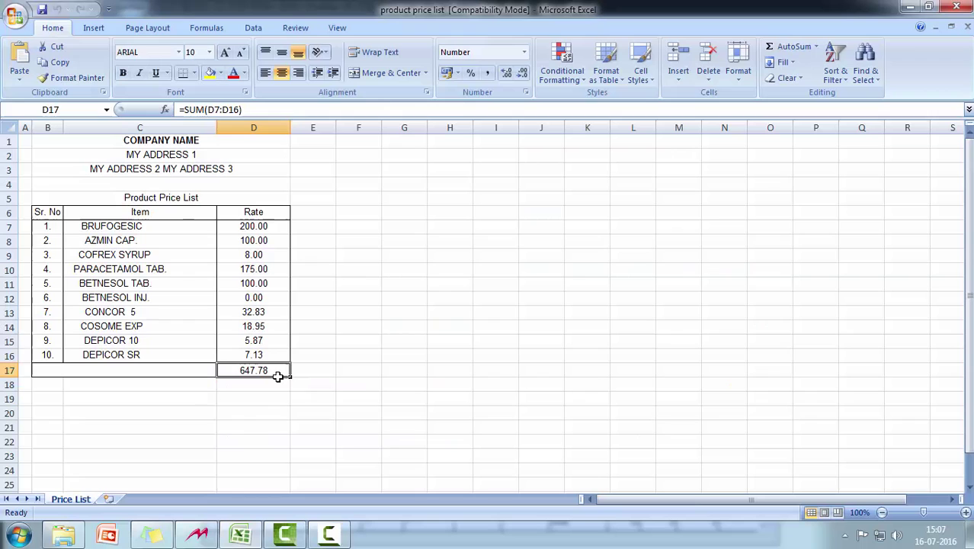
Step: Review the Rate column in the Excel price list, then enable the MRP column's total and check the report in a graphical preview
left_click(301, 328)
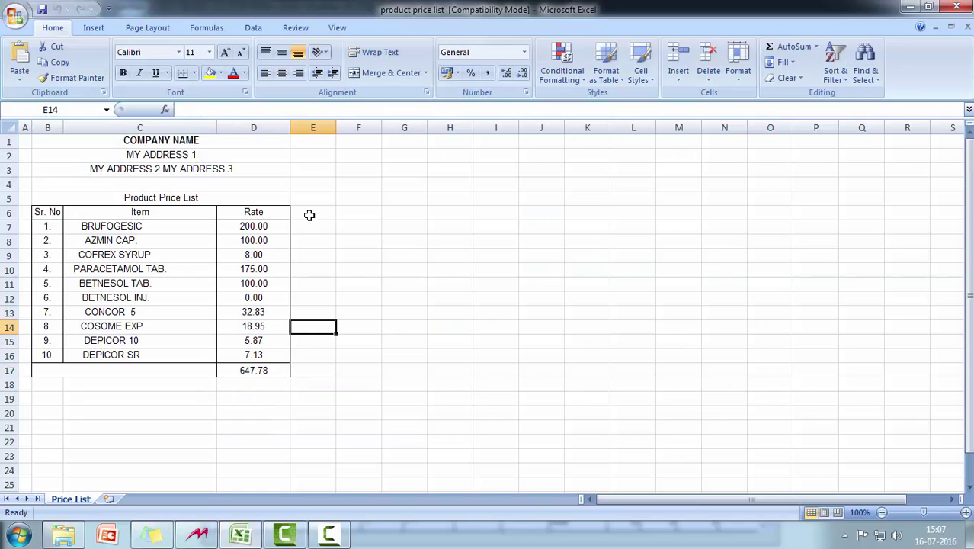
left_click_drag(269, 226, 264, 351)
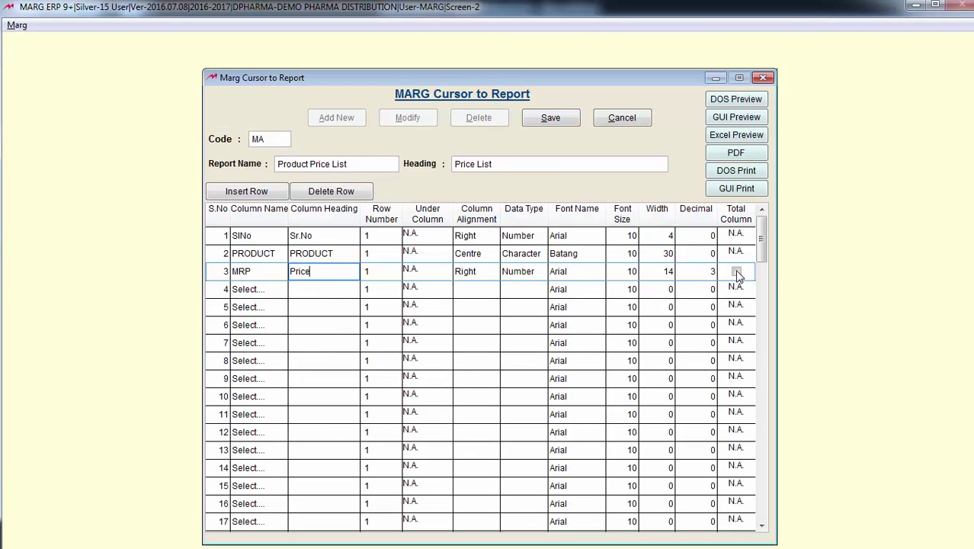
left_click(736, 271)
left_click(736, 117)
left_click(512, 254)
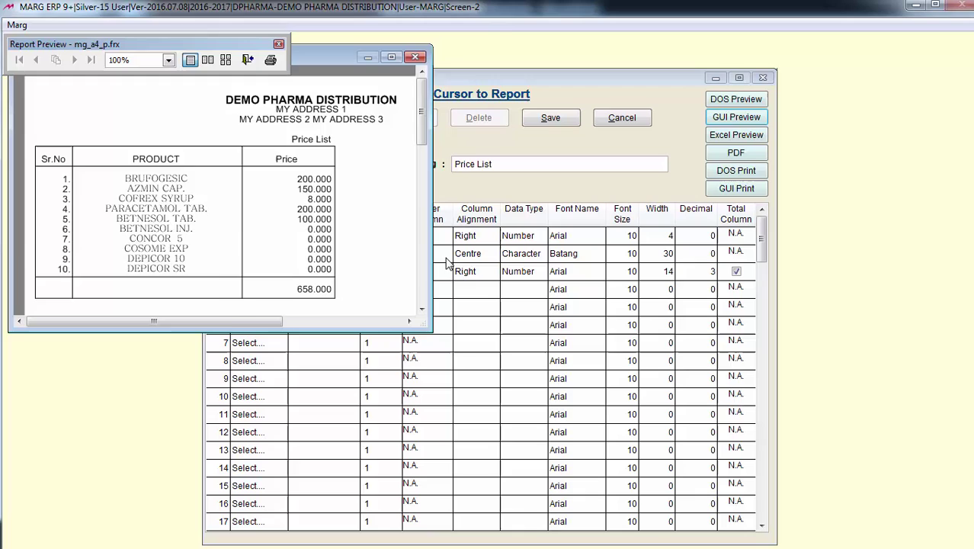
key("Escape")
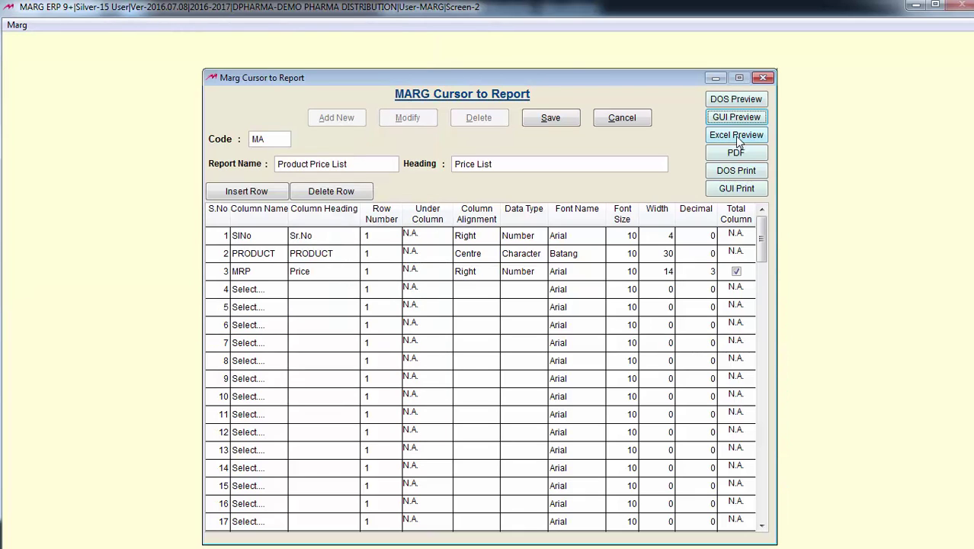